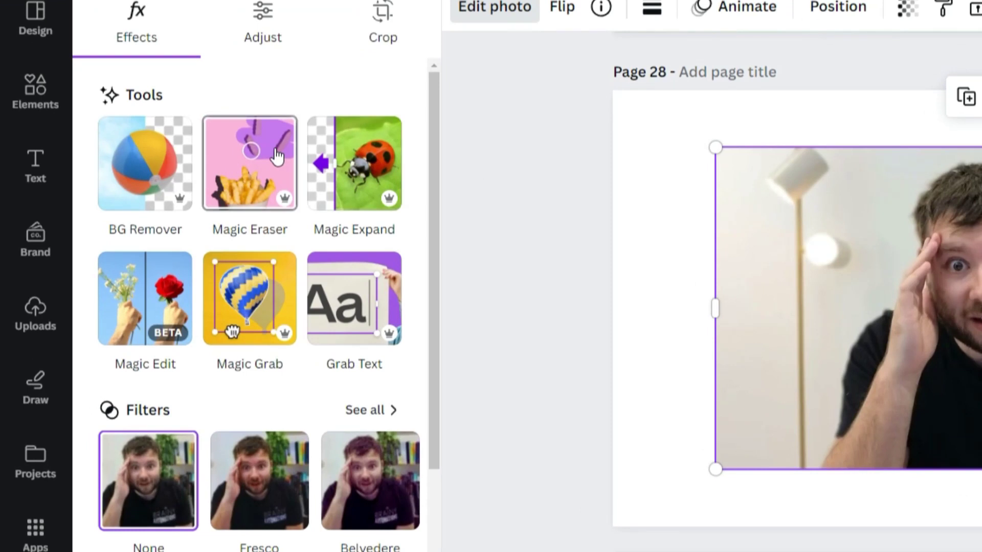
# Magic Grab the man as his own element, nudge him left, and move BRAINY AUTOMATIONS left
pyautogui.click(250, 298)
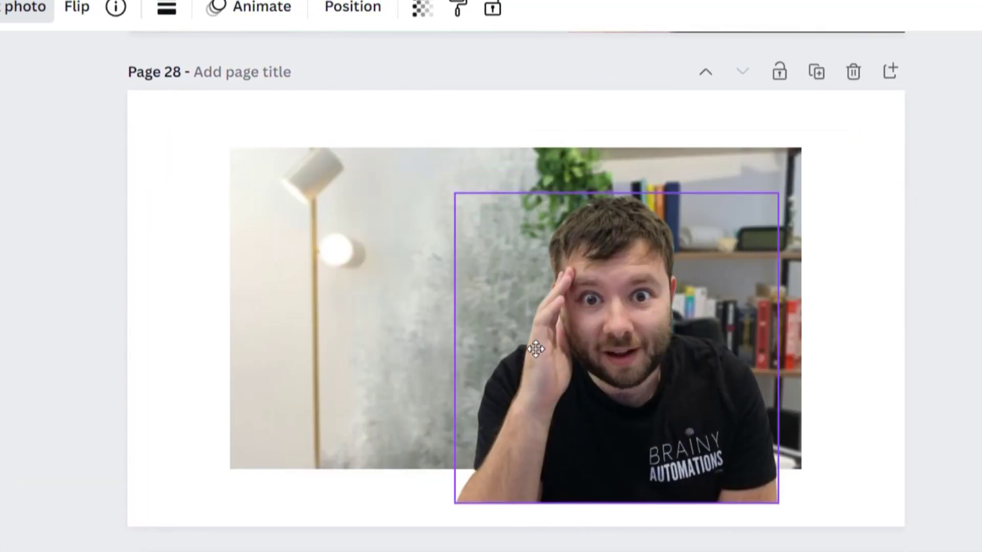
pyautogui.moveTo(609, 355); pyautogui.dragTo(566, 349)
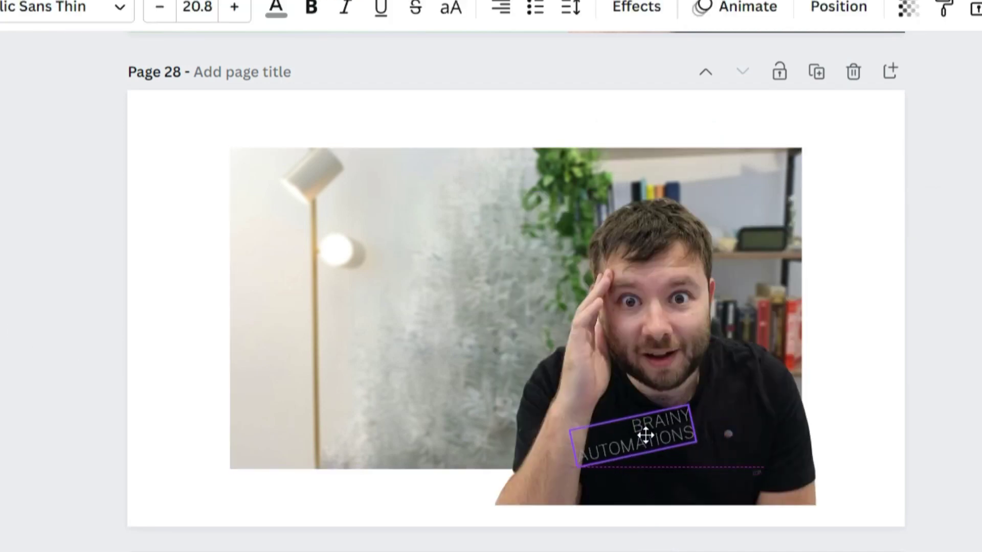
pyautogui.moveTo(646, 435); pyautogui.dragTo(219, 321)
# Magic Expand the background photo to the whole page, then enlarge the cut-out man
pyautogui.click(358, 256)
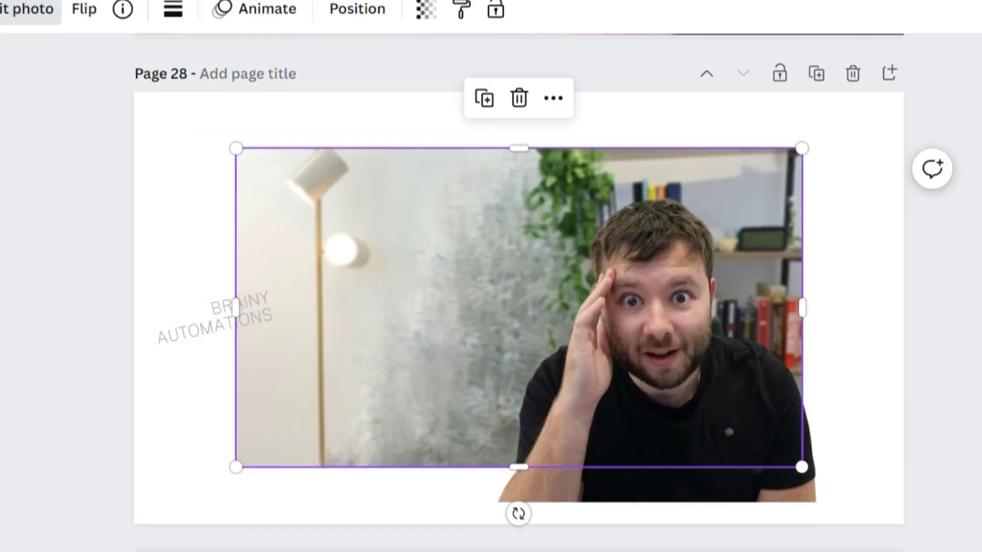
pyautogui.click(17, 9)
pyautogui.click(224, 193)
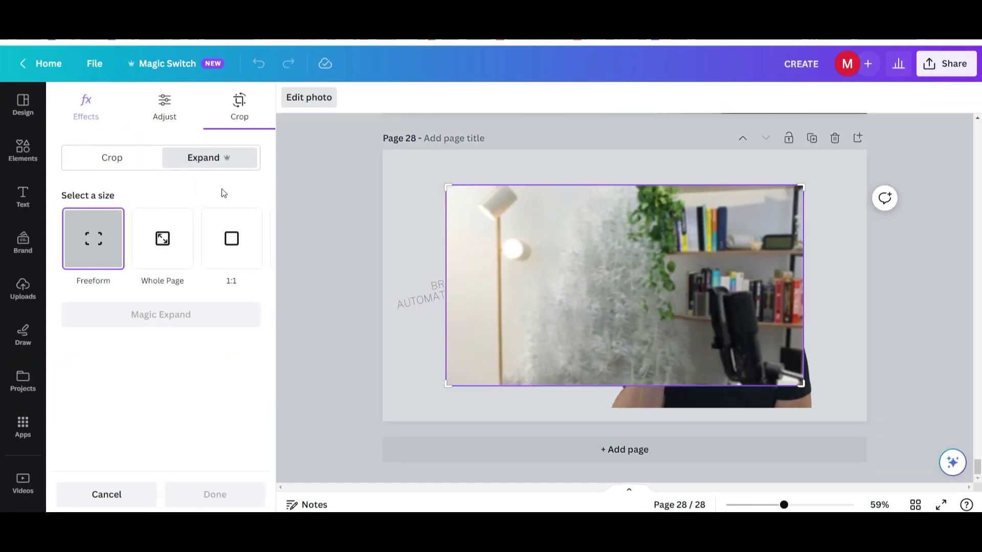
pyautogui.click(185, 239)
pyautogui.click(241, 309)
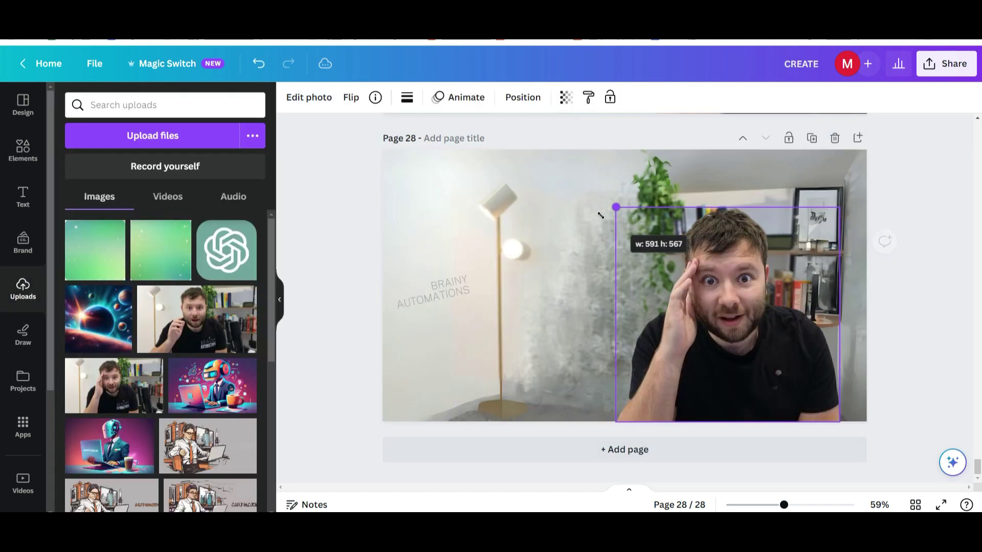
pyautogui.moveTo(579, 249); pyautogui.dragTo(528, 204)
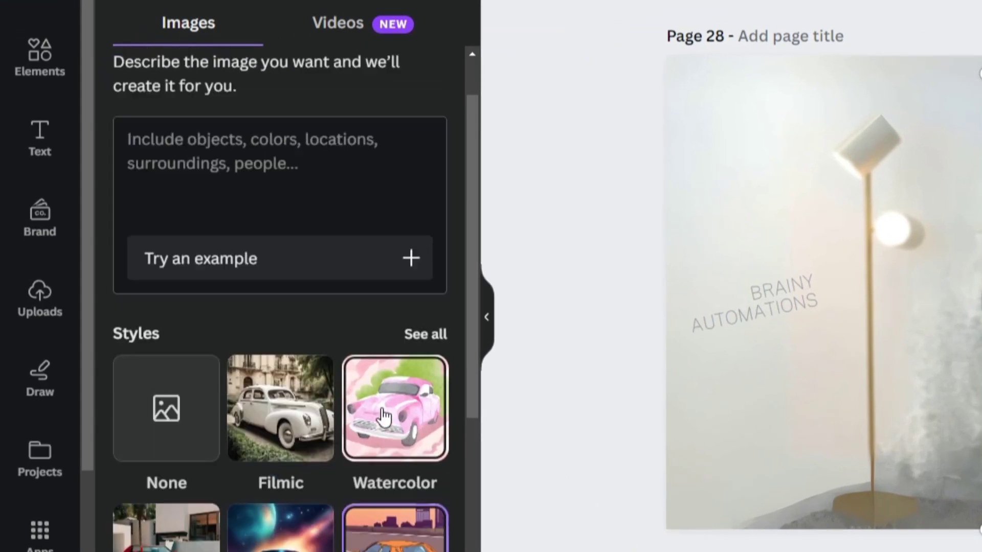
# Generate an example text-to-image office scene and use it as the page background
pyautogui.scroll(1, 383, 416)
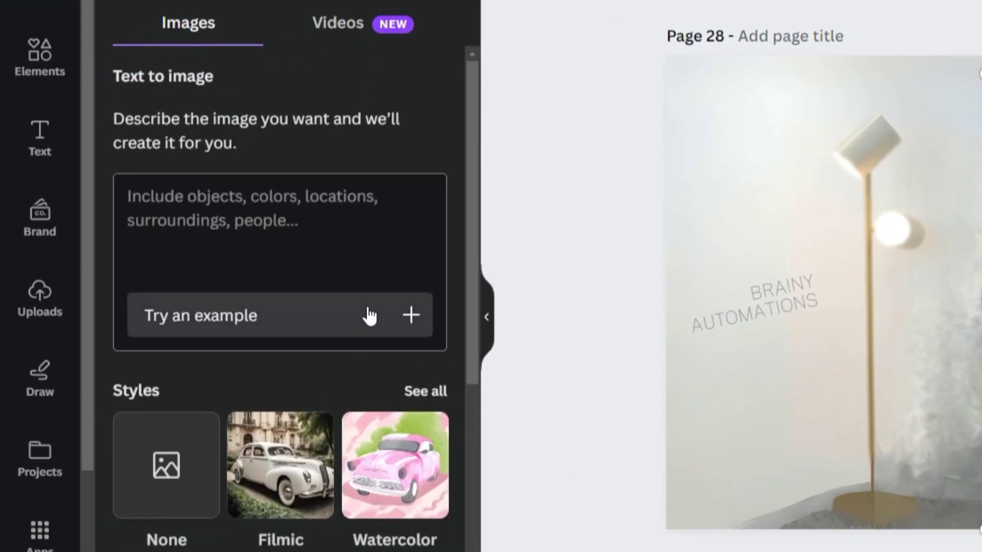
pyautogui.click(368, 314)
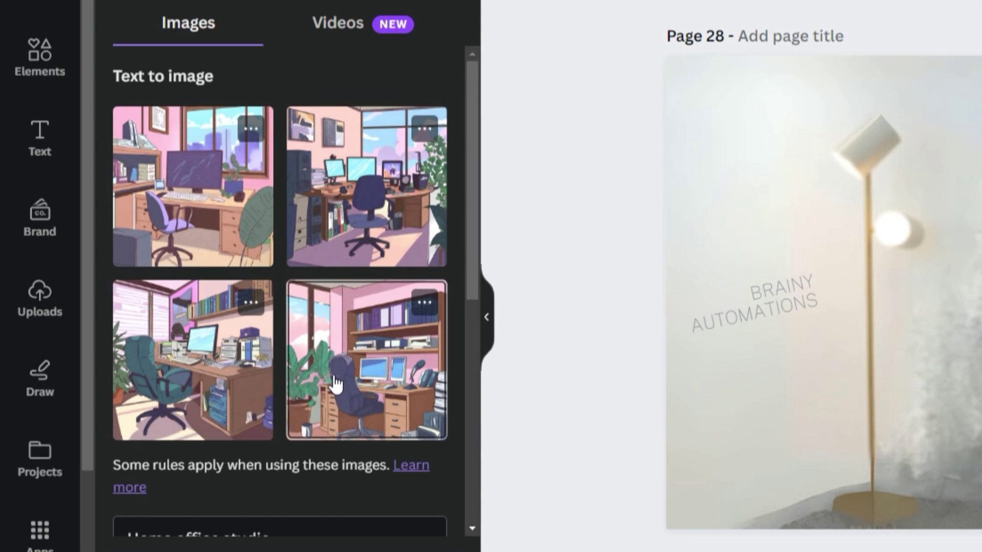
pyautogui.click(361, 225)
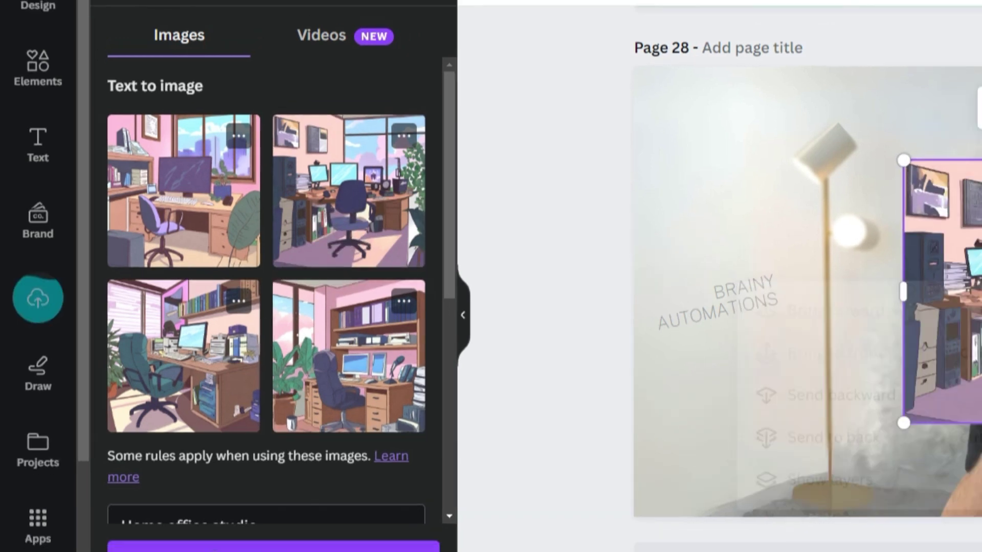
pyautogui.click(789, 500)
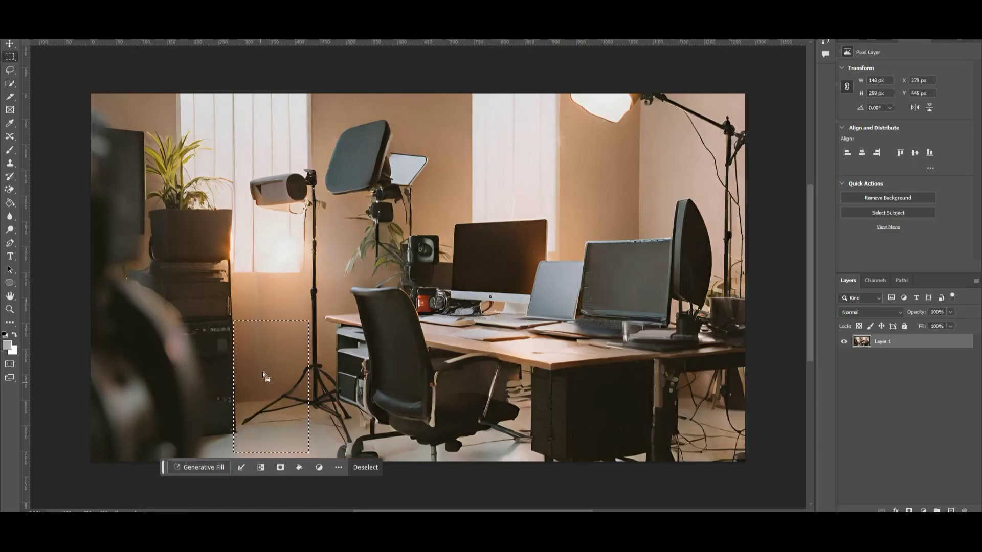
# Generative Fill the selected floor area with the pasted plant prompt, keeping the second variation
pyautogui.click(204, 470)
pyautogui.write('self standing plant in a plant pot')
pyautogui.moveTo(245, 464); pyautogui.dragTo(165, 464)
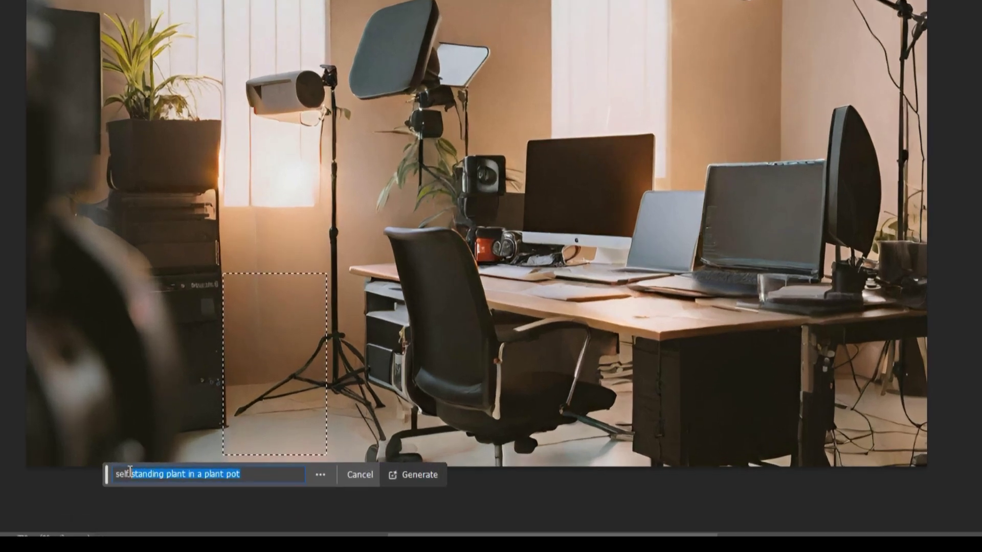
pyautogui.click(414, 474)
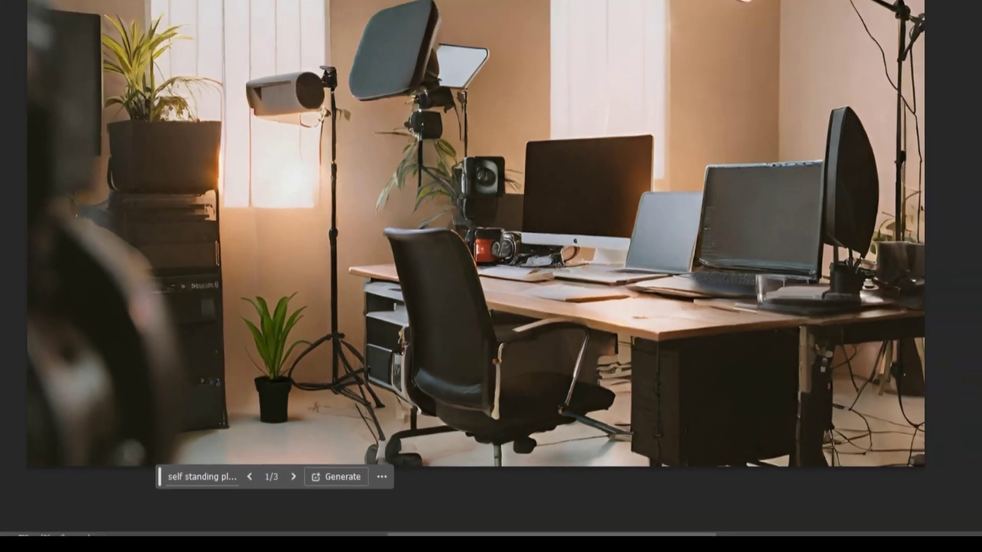
pyautogui.click(923, 187)
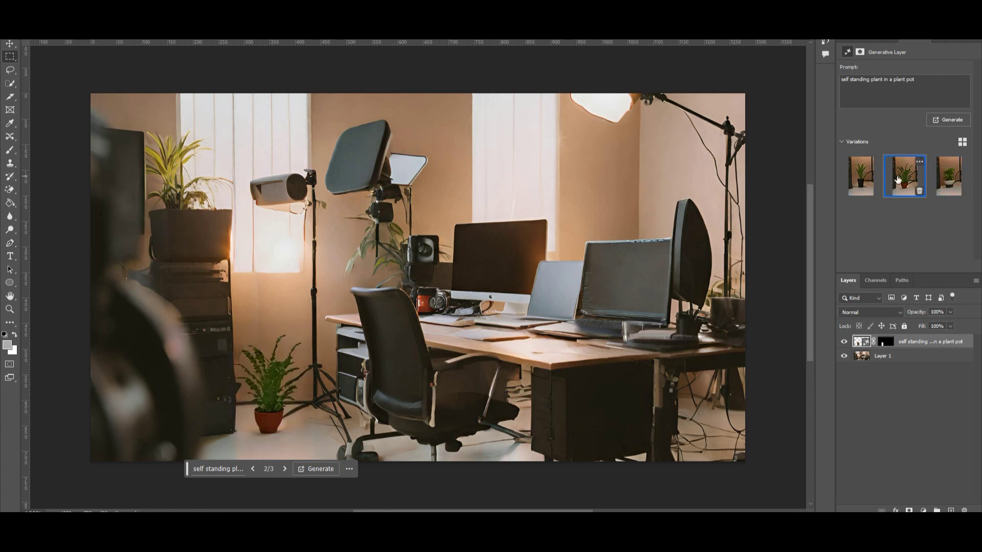
# Select the blurred left-edge strip, Generative Fill it without a prompt, and keep variation 2
pyautogui.moveTo(71, 102); pyautogui.dragTo(217, 464)
pyautogui.click(83, 475)
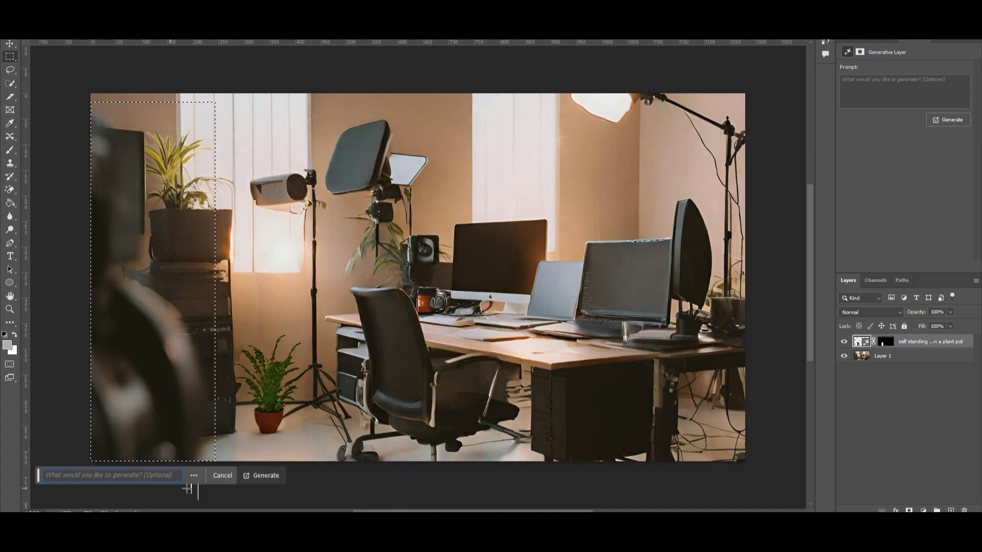
pyautogui.click(272, 479)
pyautogui.click(899, 191)
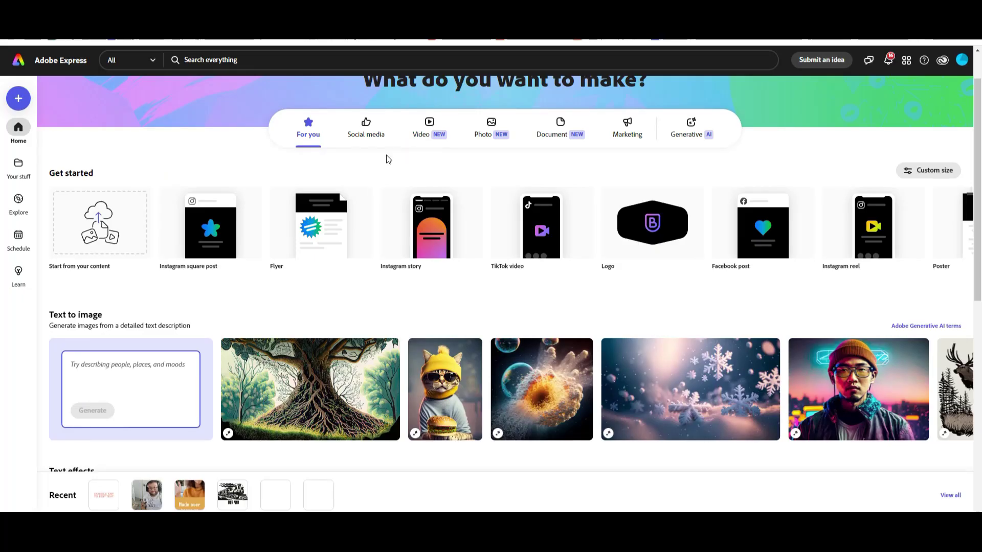
# Enter 'old dusty books' as the Text effects description in Adobe Express
pyautogui.scroll(-5, 388, 159)
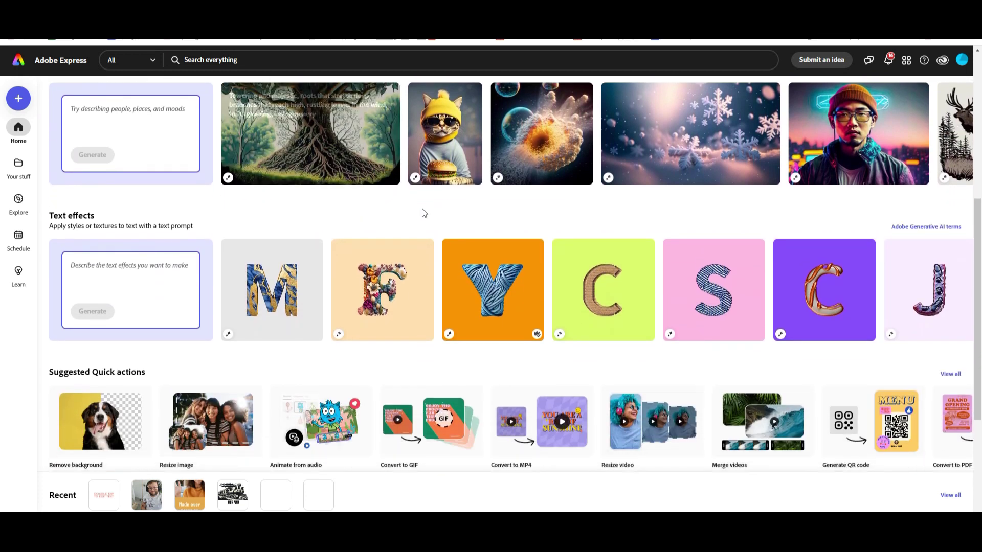
pyautogui.scroll(-1, 424, 213)
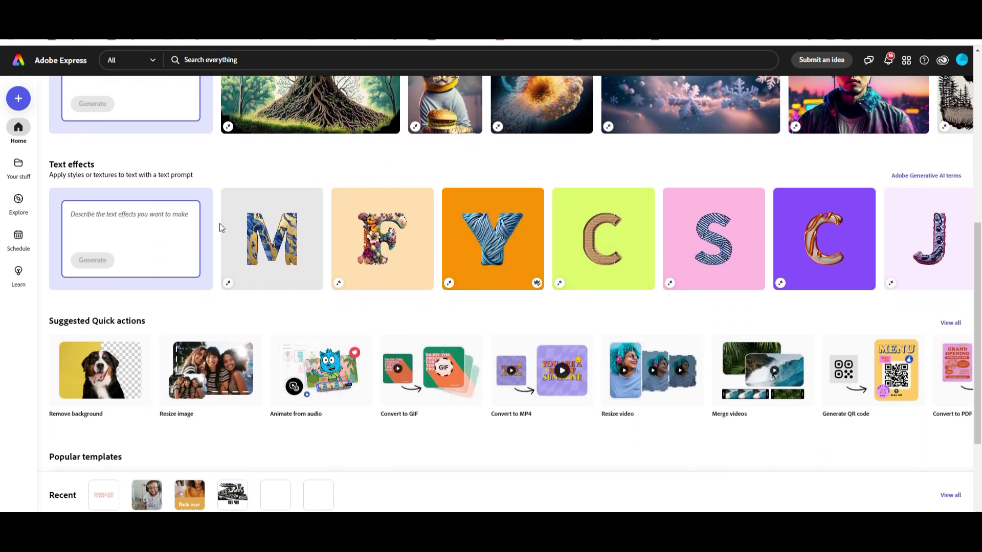
pyautogui.click(71, 214)
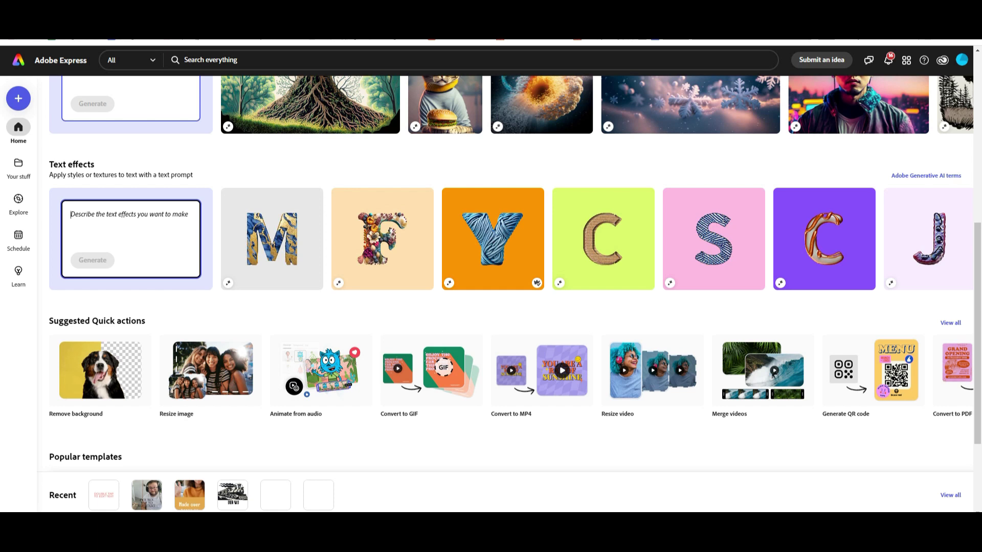
pyautogui.write('old dusty books')
pyautogui.hotkey('ctrl', 'a')
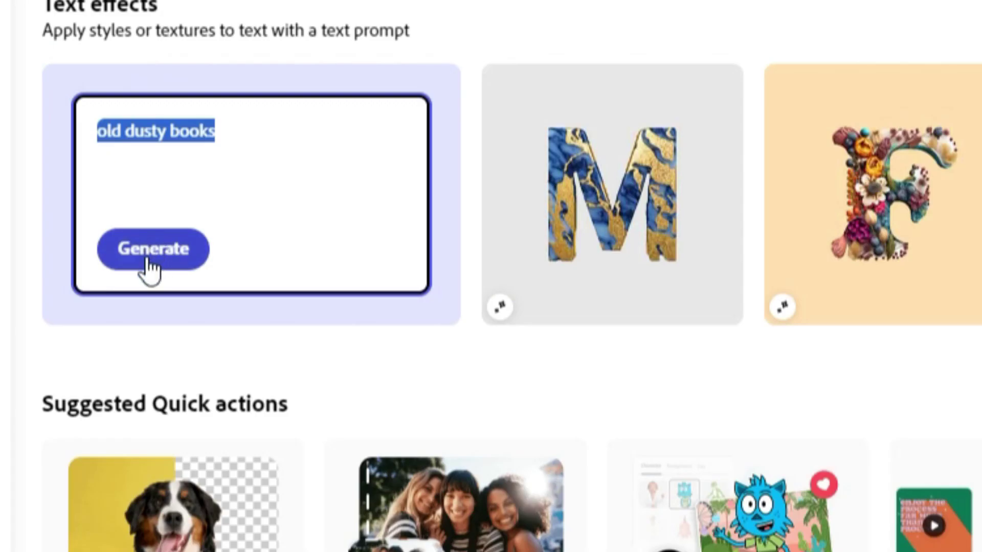
# Generate the old-dusty-books effects and apply another bookshelf-textured result to Make
pyautogui.click(149, 271)
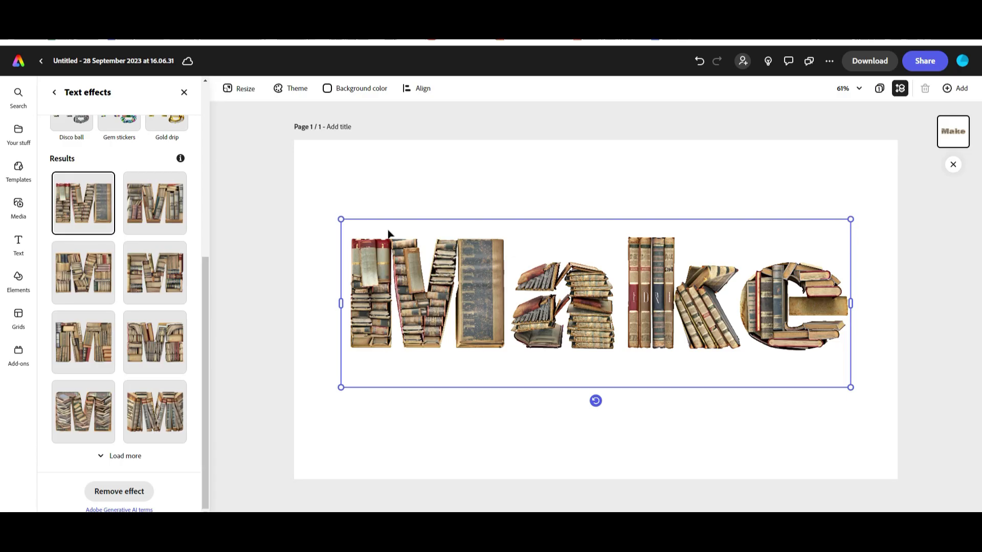
pyautogui.click(160, 203)
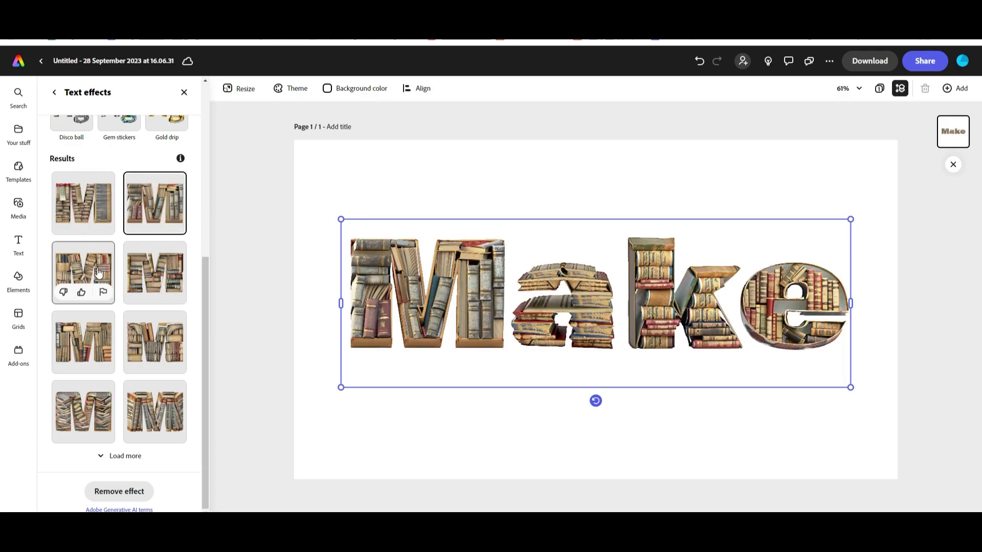
pyautogui.click(82, 271)
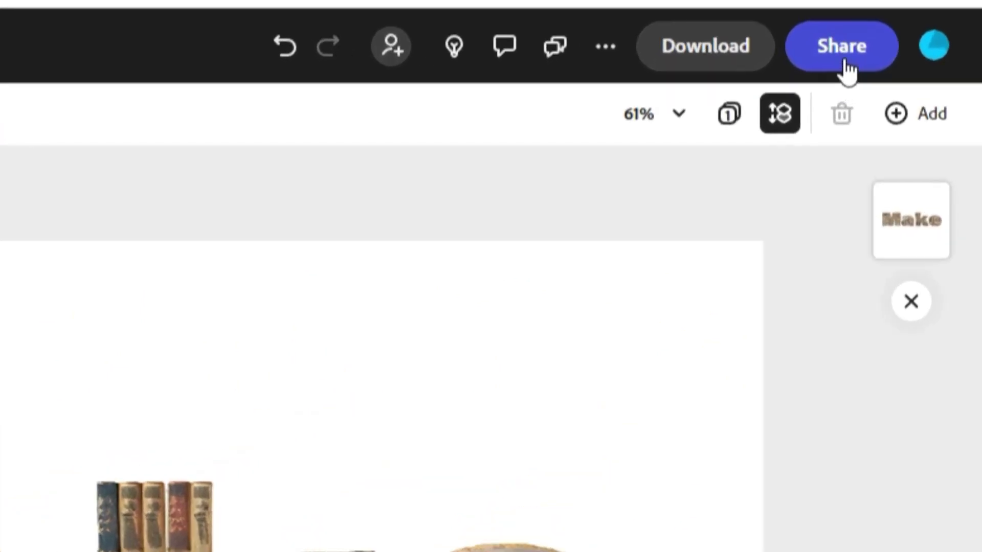
pyautogui.click(926, 65)
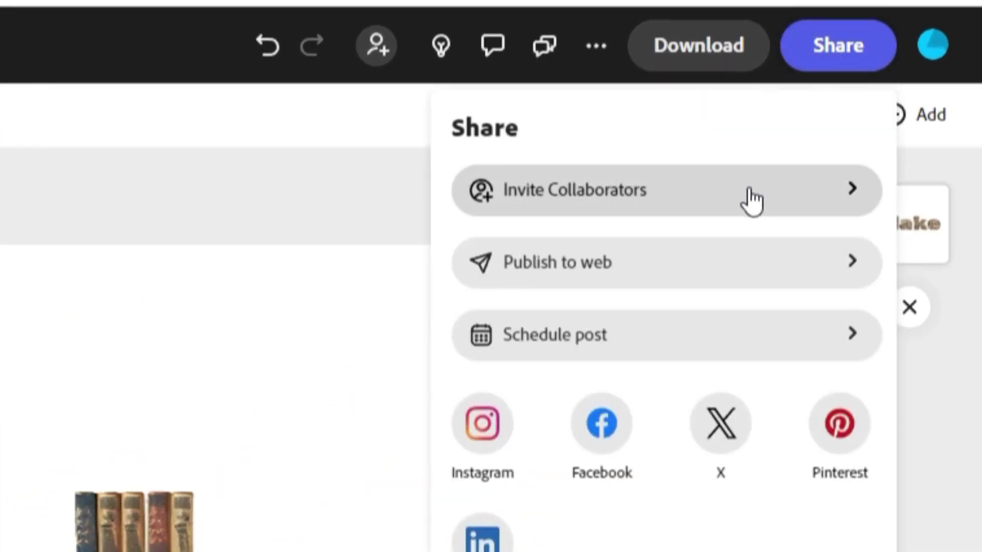
pyautogui.click(700, 277)
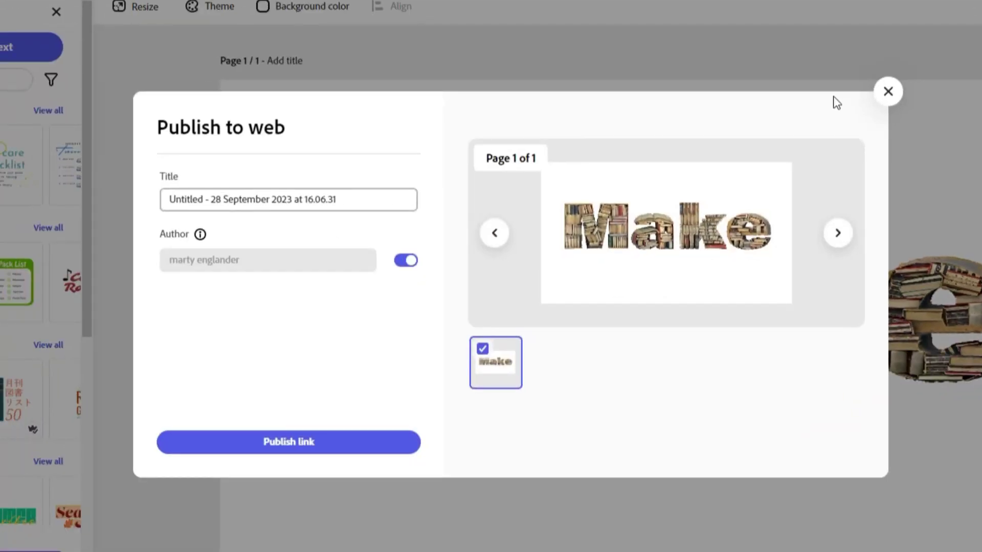
pyautogui.click(888, 91)
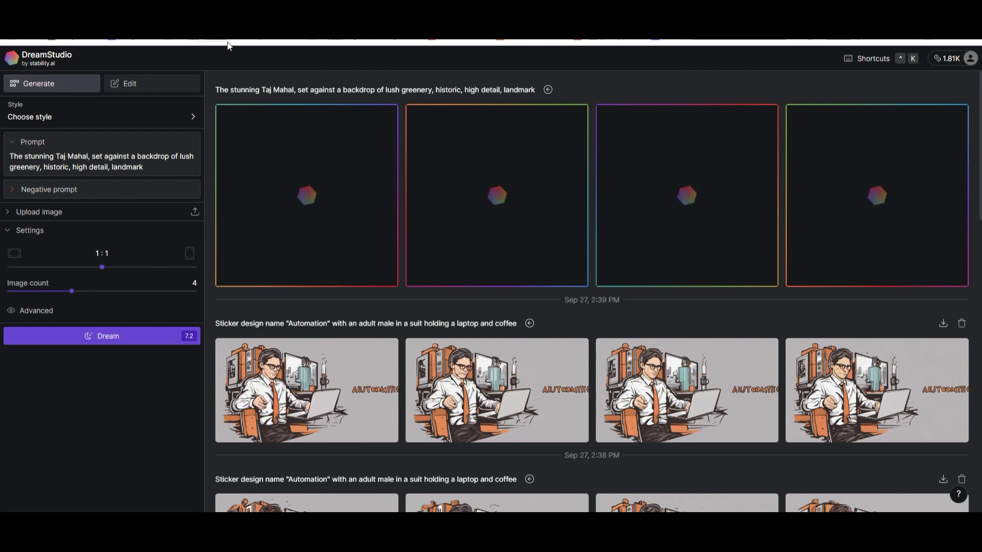
# Set image count to 10 and aspect ratio to 16:9, then Dream the Taj Mahal prompt
pyautogui.scroll(-4, 249, 159)
pyautogui.scroll(-2, 309, 162)
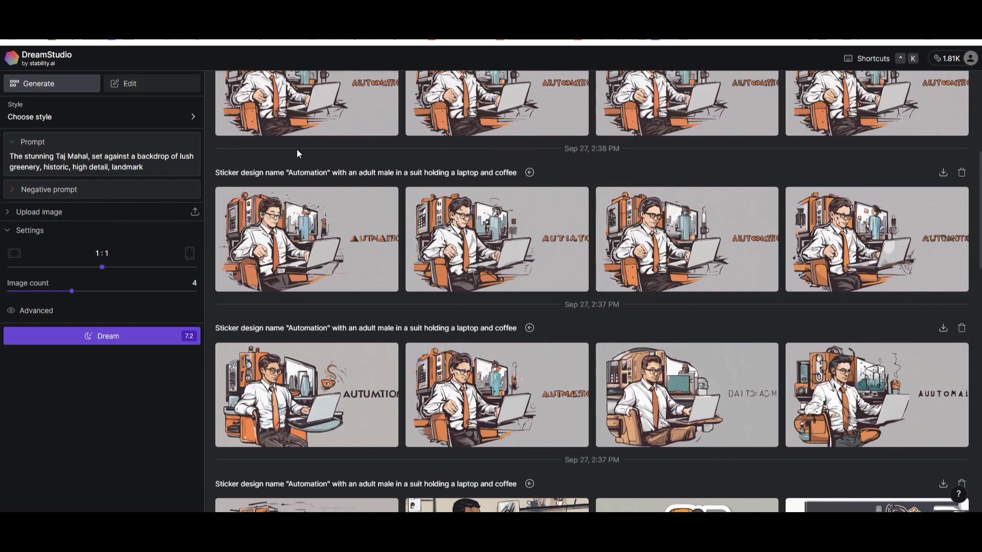
pyautogui.tripleClick(74, 161)
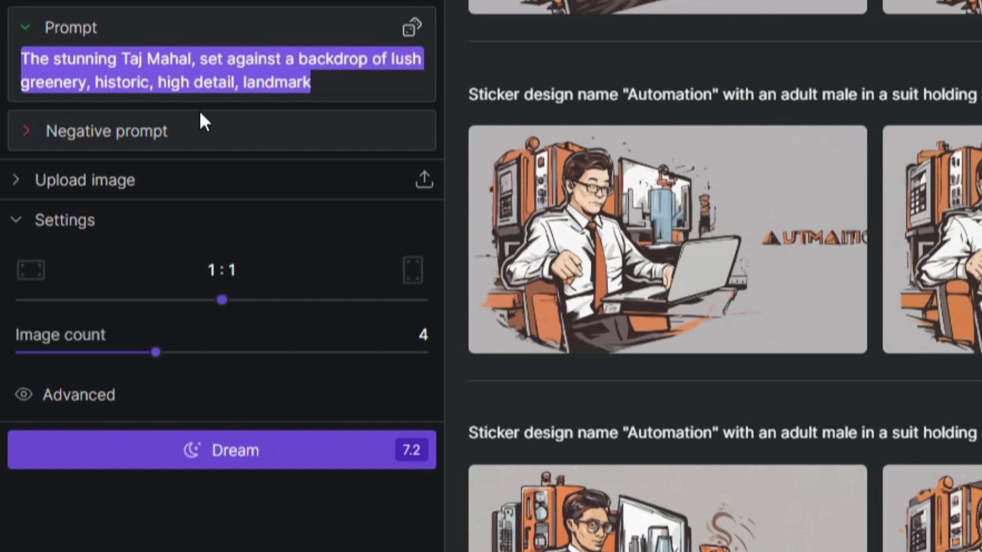
pyautogui.moveTo(158, 364); pyautogui.dragTo(291, 377)
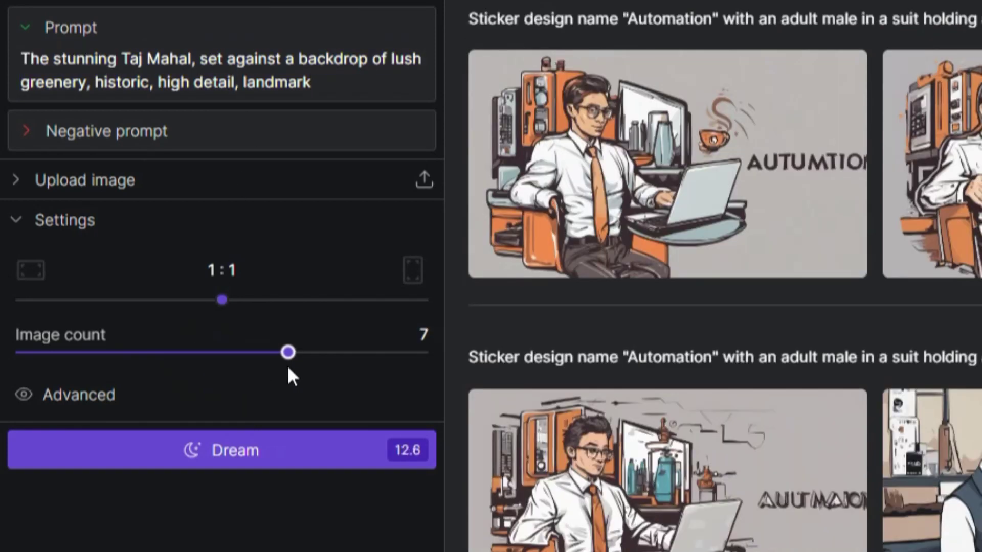
pyautogui.moveTo(355, 369); pyautogui.dragTo(437, 368)
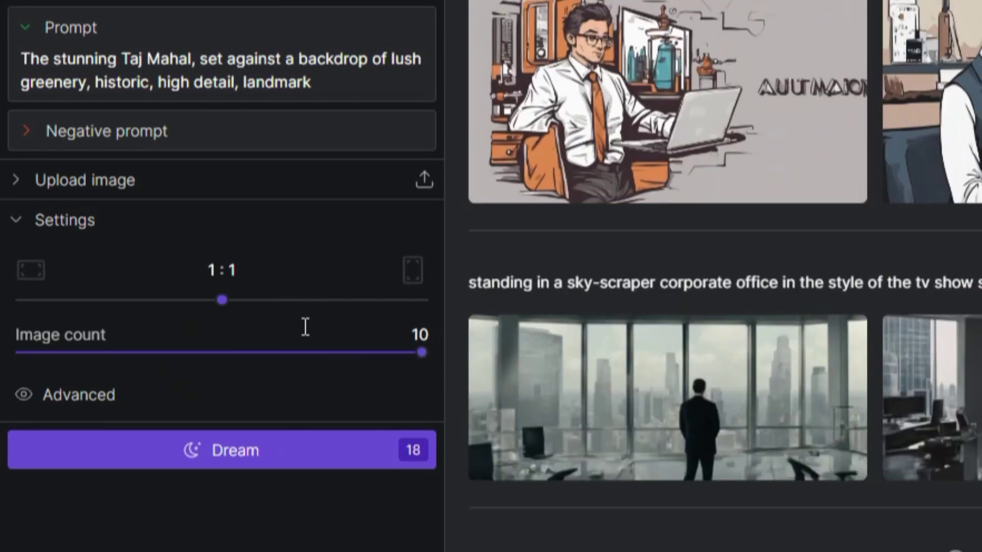
pyautogui.moveTo(228, 307); pyautogui.dragTo(62, 302)
pyautogui.click(356, 449)
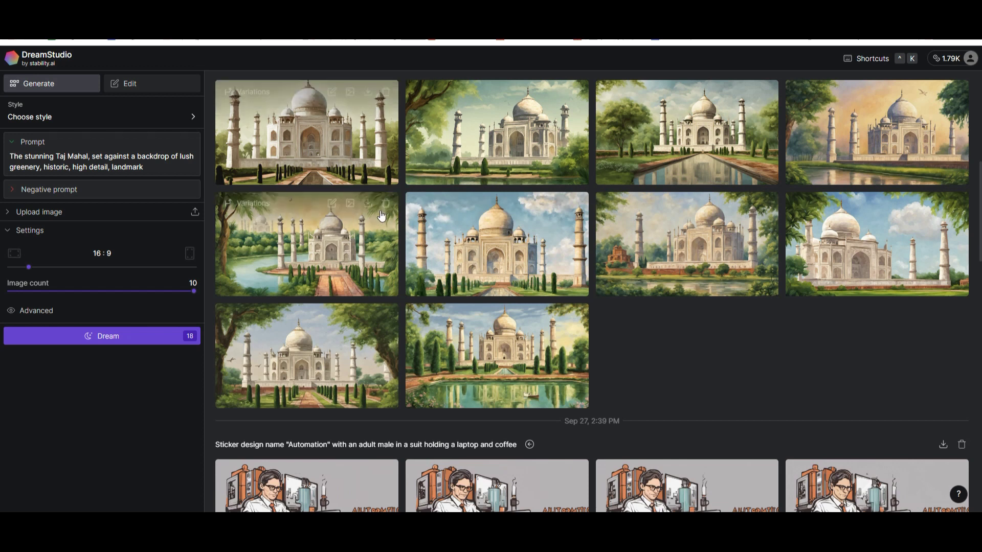
# Open the lakeside Taj Mahal painting and generate variations of it
pyautogui.click(357, 240)
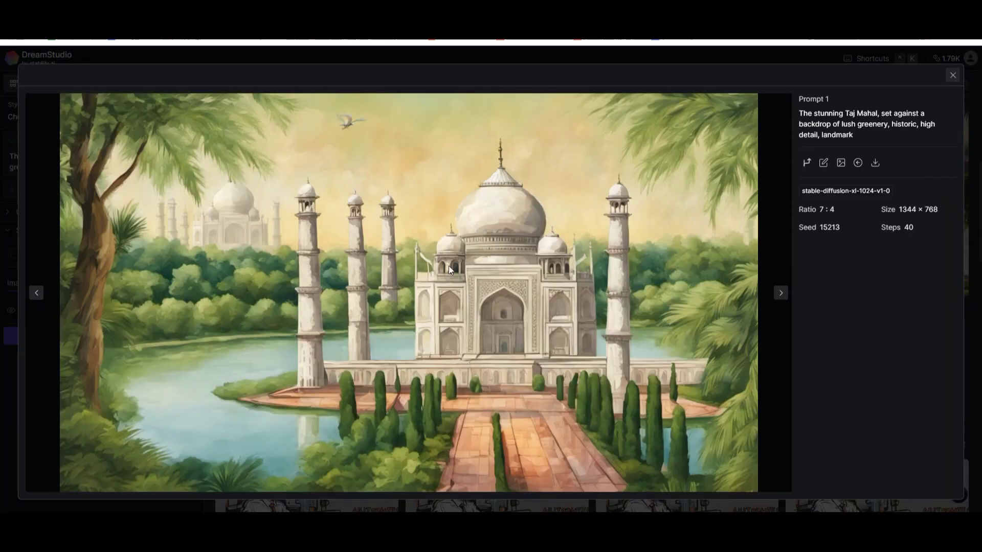
pyautogui.click(806, 164)
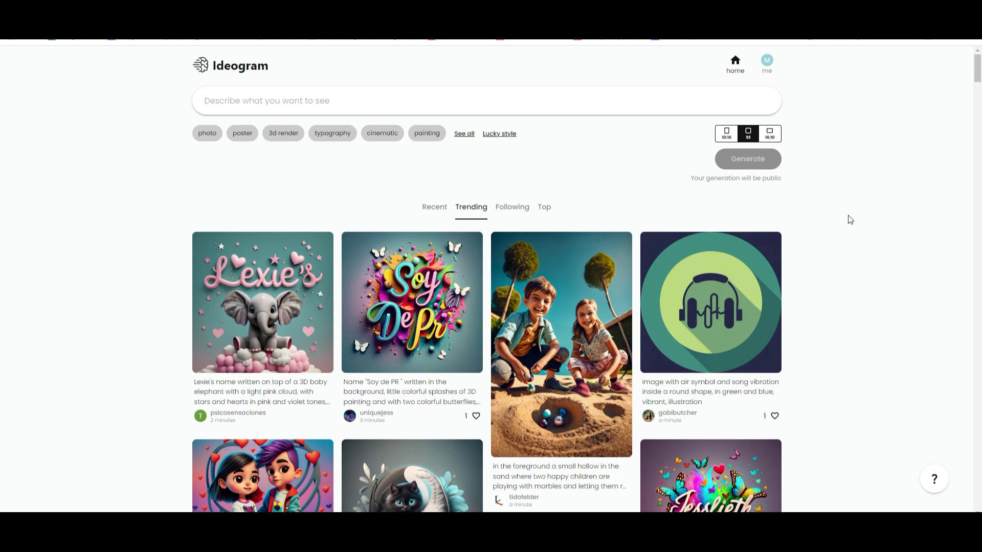
# Paste a trending card's prompt, replace the name with SUBSCRIBE, and generate
pyautogui.moveTo(977, 66); pyautogui.dragTo(977, 100)
pyautogui.click(710, 228)
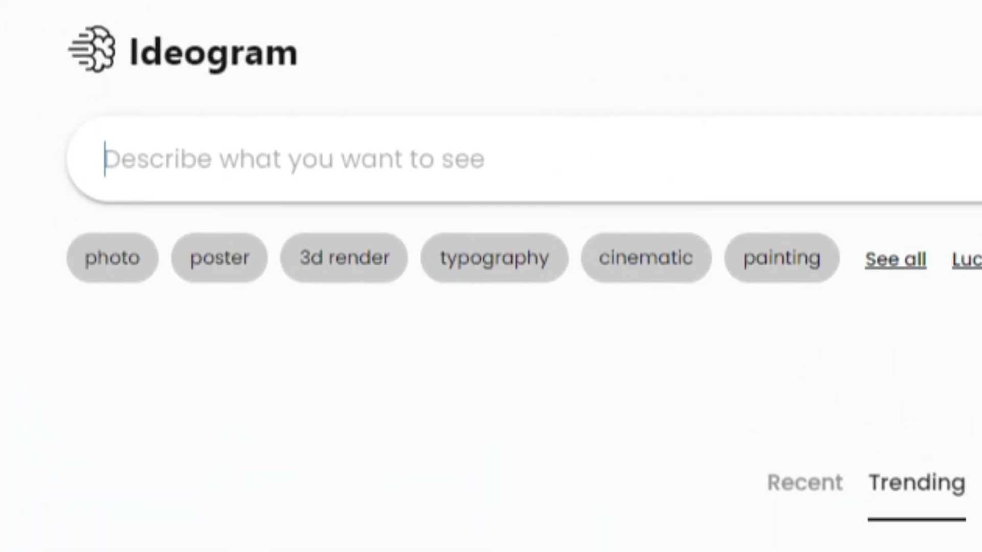
pyautogui.hotkey('ctrl', 'v')
pyautogui.moveTo(176, 172); pyautogui.dragTo(261, 173)
pyautogui.write('SUBSCRIBE')
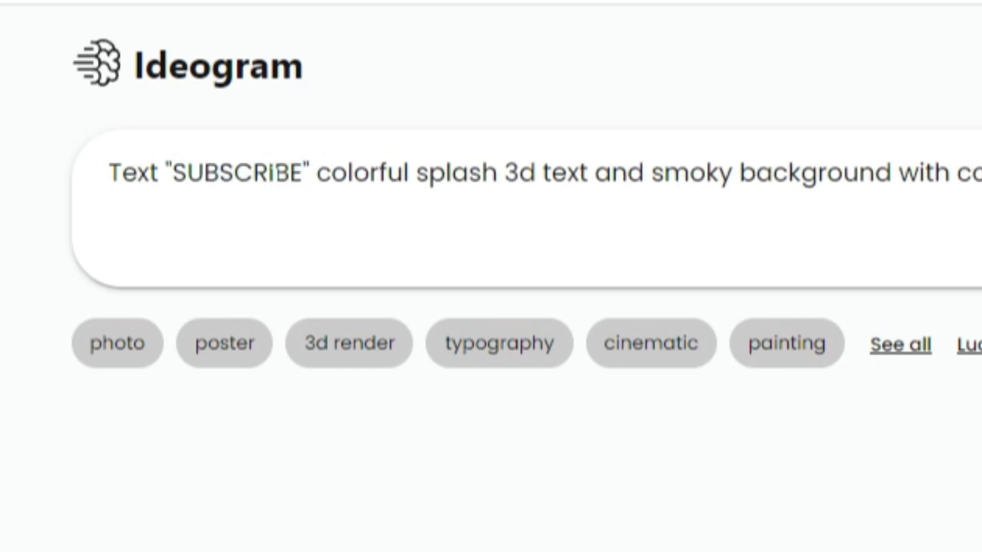
pyautogui.press('Return')
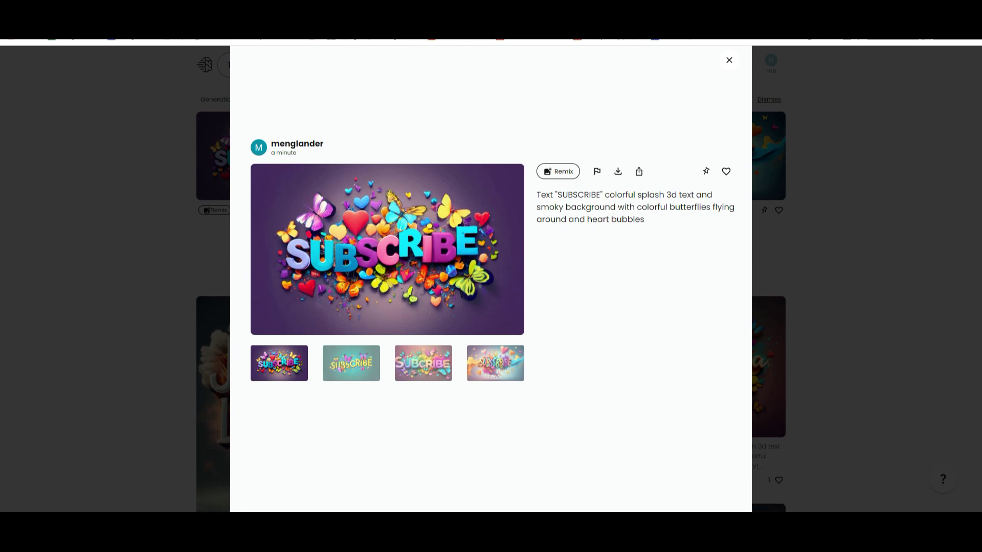
# Remix the purple SUBSCRIBE image, lowering then restoring its image weight to full
pyautogui.click(558, 172)
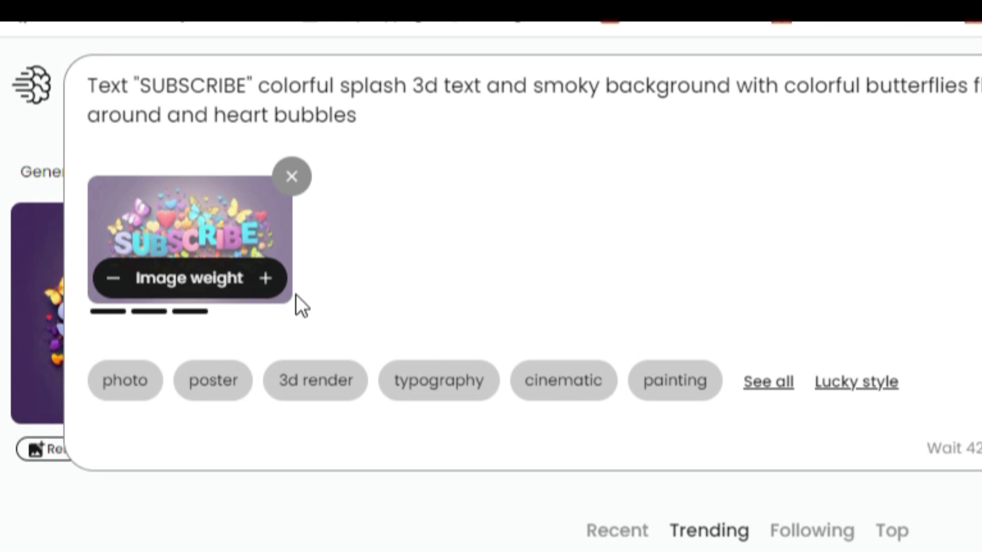
pyautogui.click(113, 280)
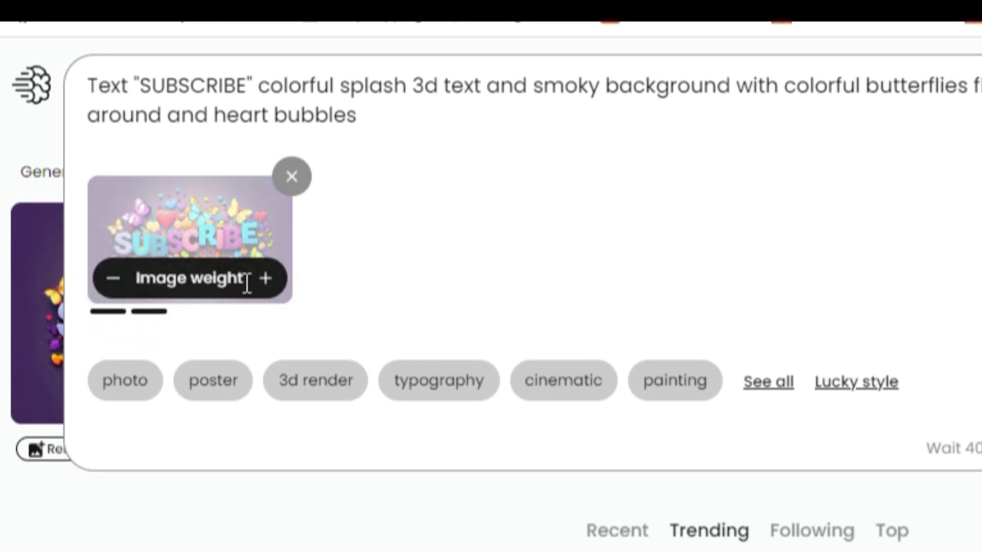
pyautogui.click(265, 279)
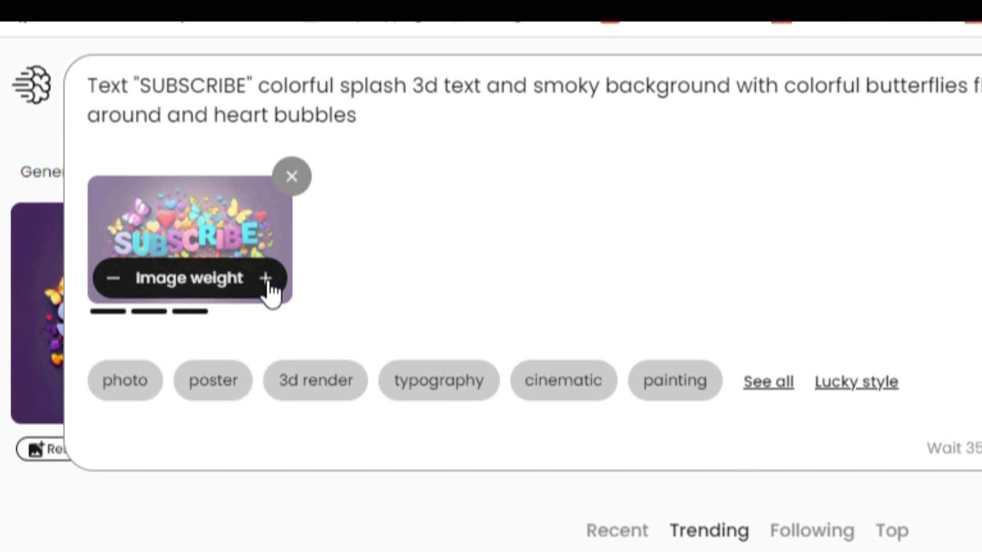
pyautogui.moveTo(149, 85); pyautogui.dragTo(235, 85)
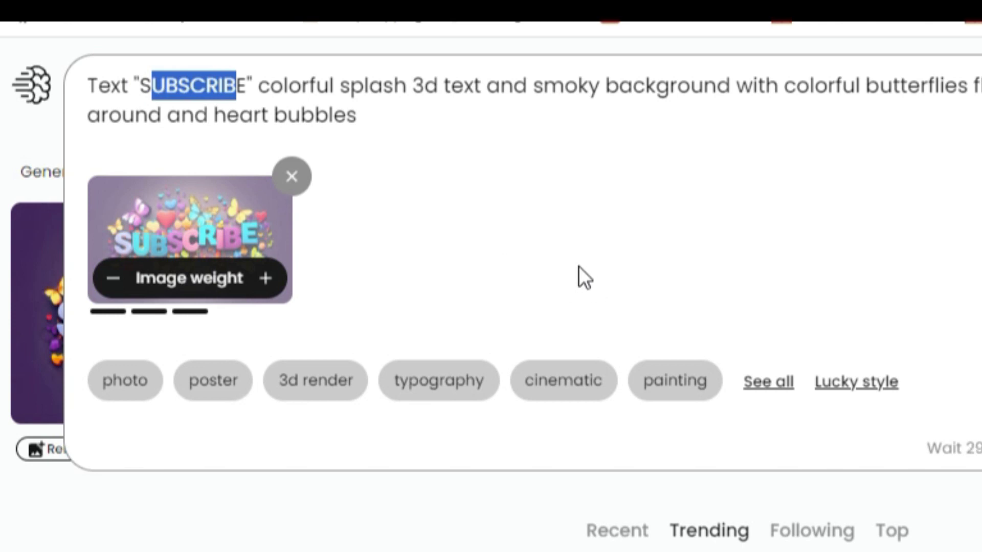
pyautogui.click(397, 281)
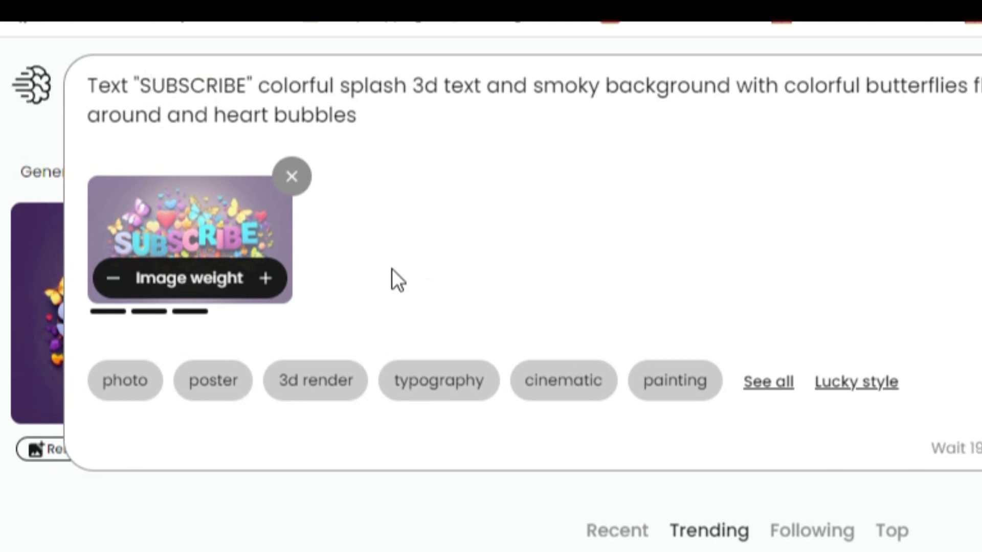